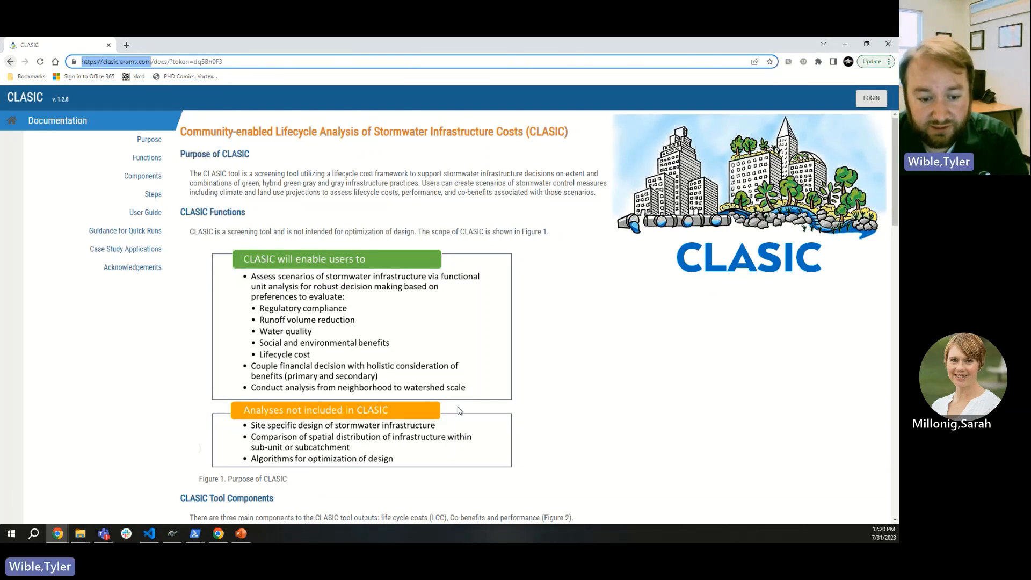
Step: Scroll through the documentation, then open the CLASIC sign-in page, briefly visiting Sign Up
scroll(561, 366, "down", 1)
scroll(560, 366, "down", 10)
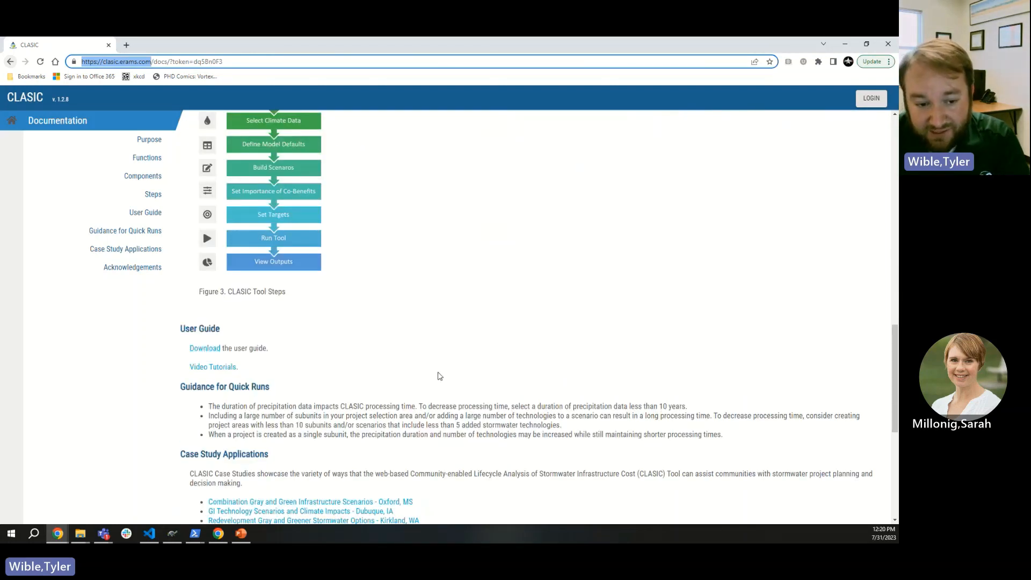
scroll(480, 409, "down", 5)
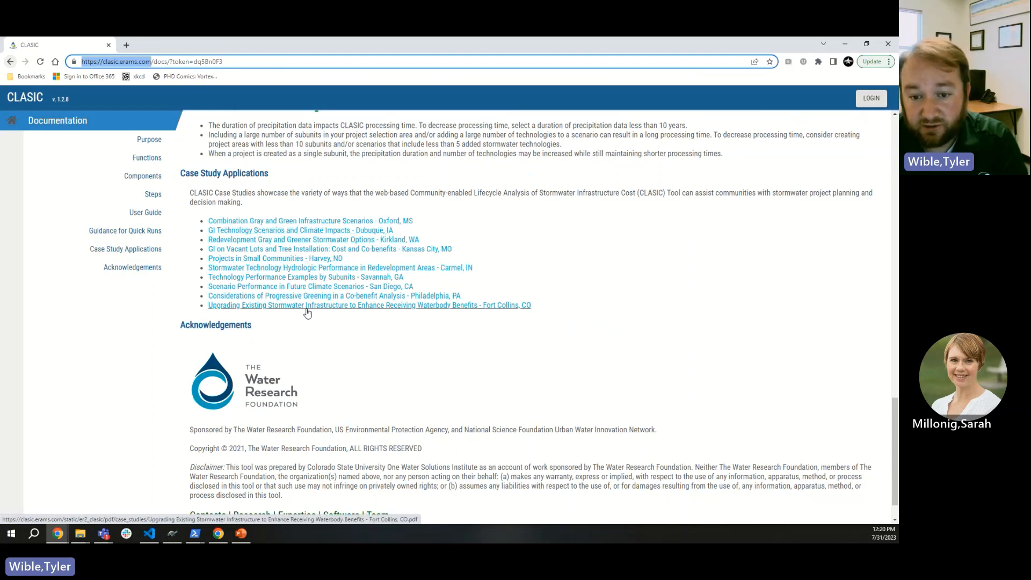
scroll(565, 359, "down", 1)
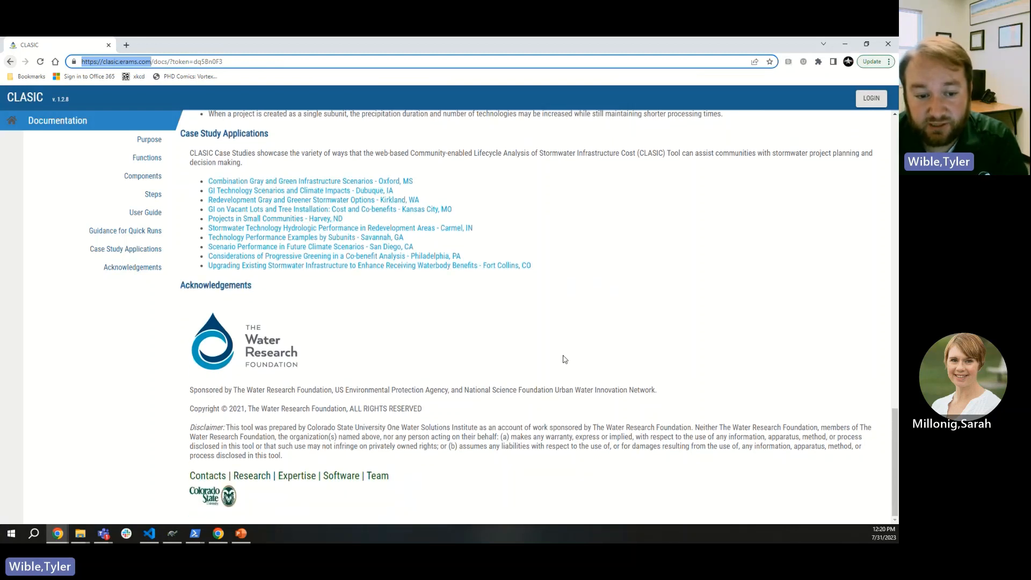
scroll(565, 359, "up", 20)
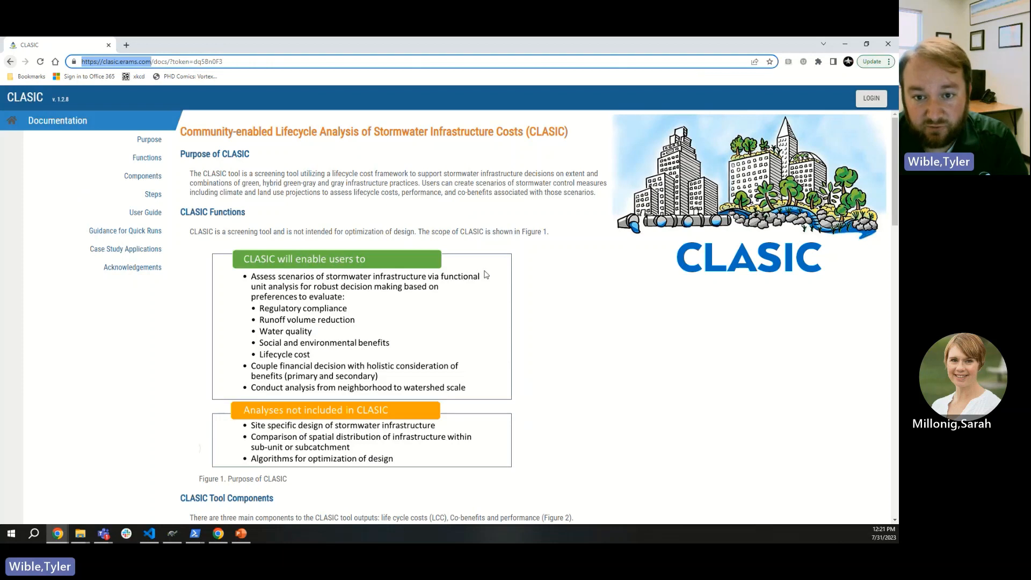
left_click(866, 105)
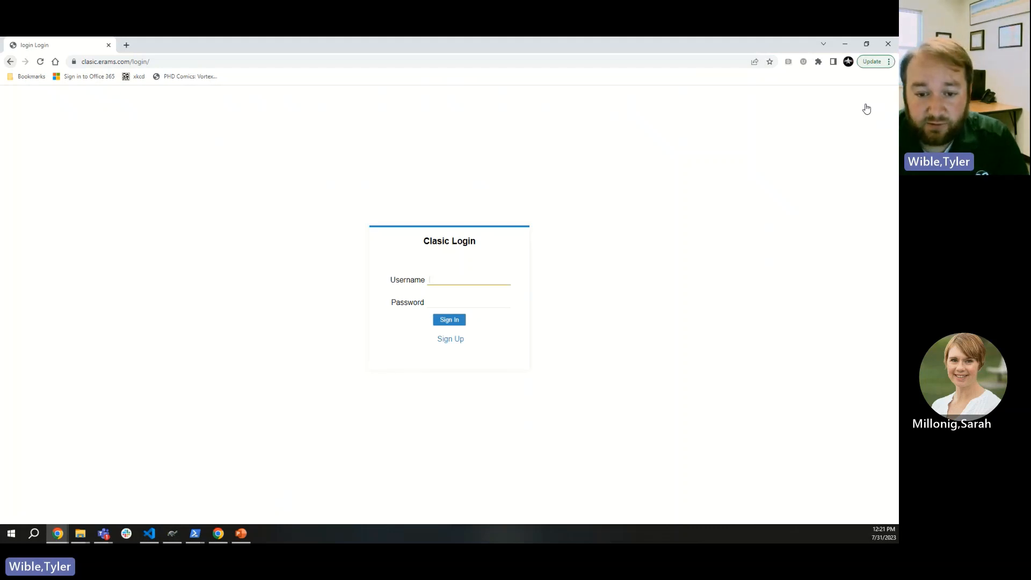
left_click(449, 339)
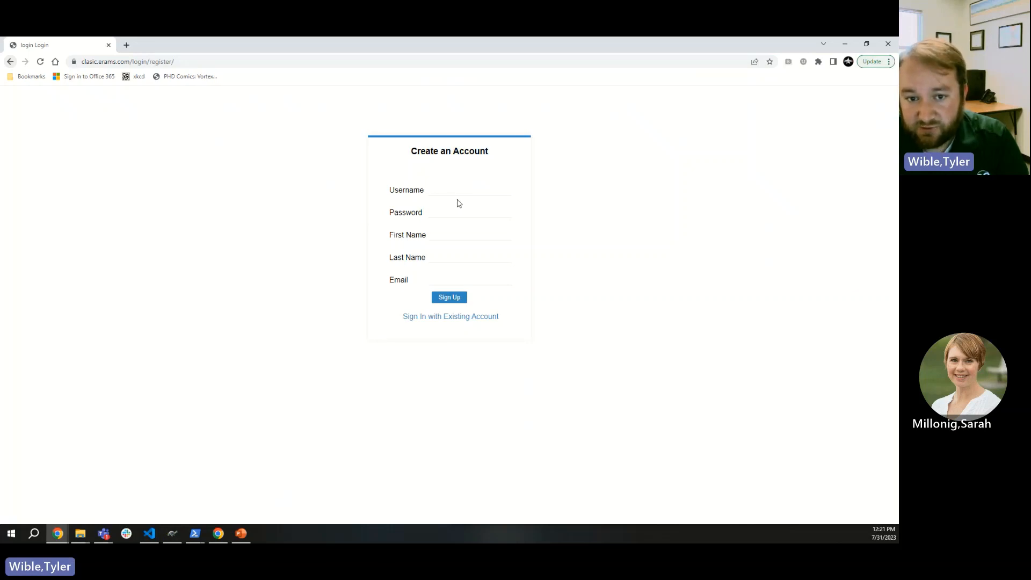
left_click(456, 317)
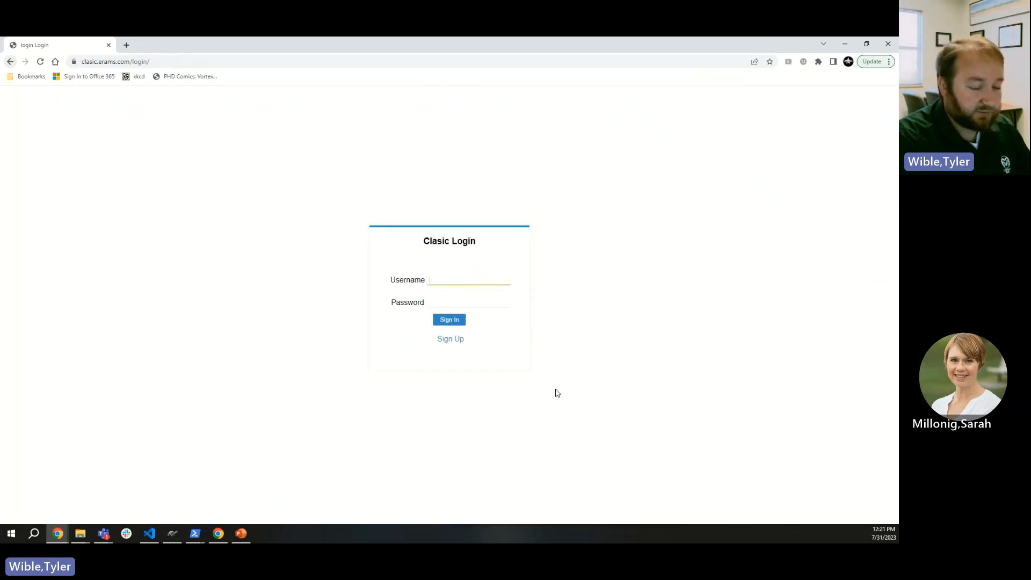
Step: Sign in with the account username and password, re-entering the password after the error
key("Tab")
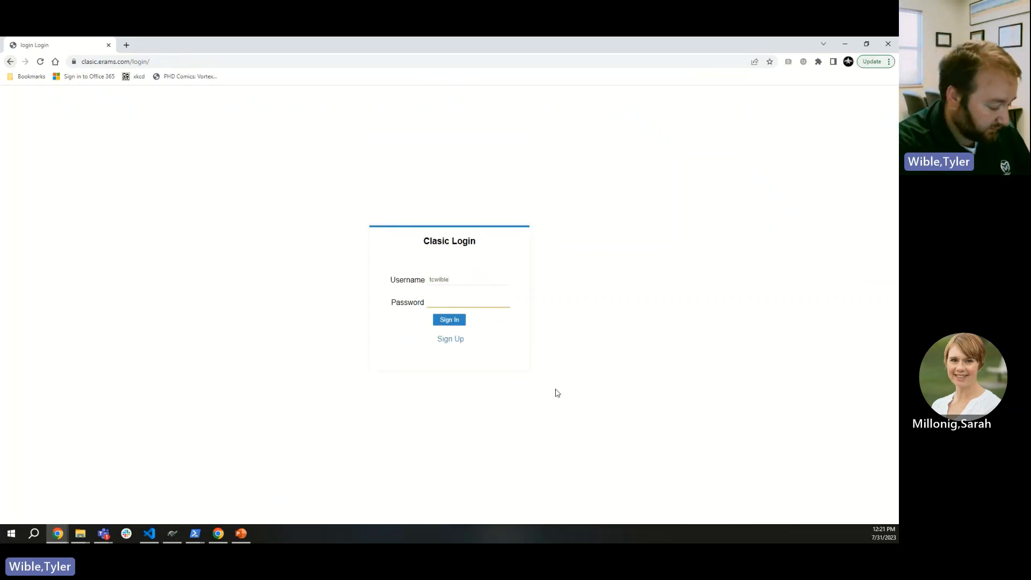
type("••••••••••")
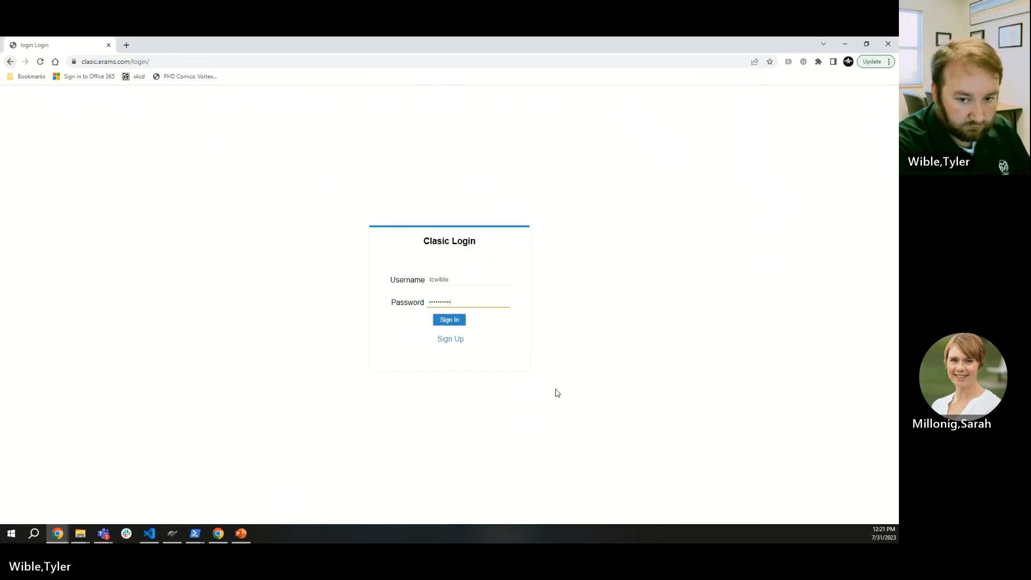
key("Return")
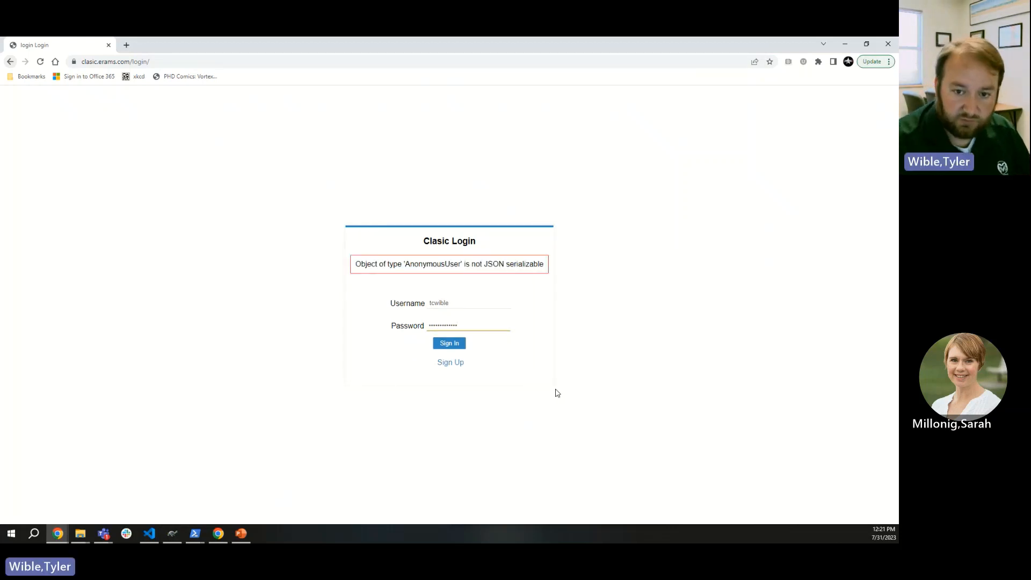
left_click_drag(478, 321, 274, 325)
type("••••••••")
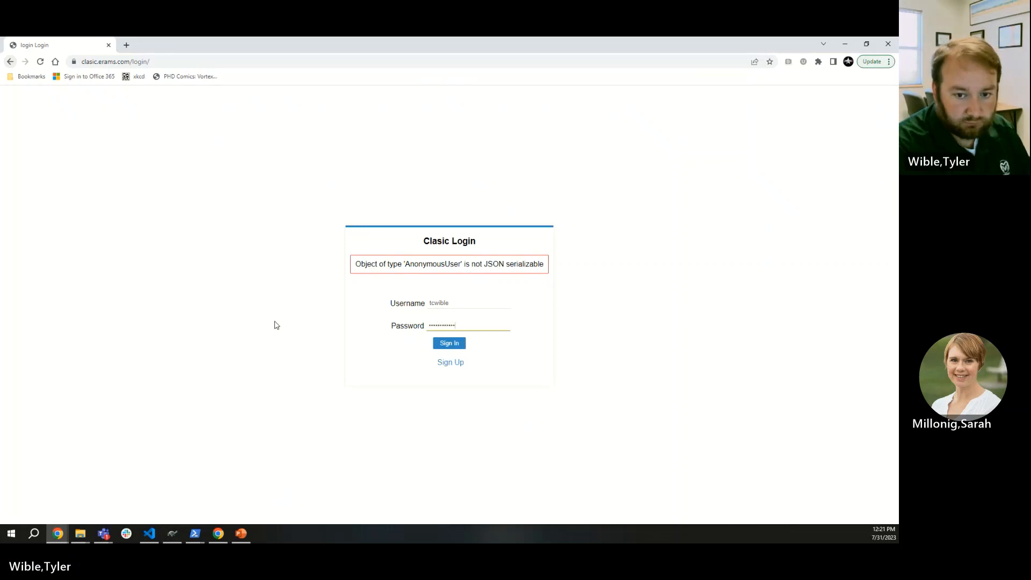
key("Return")
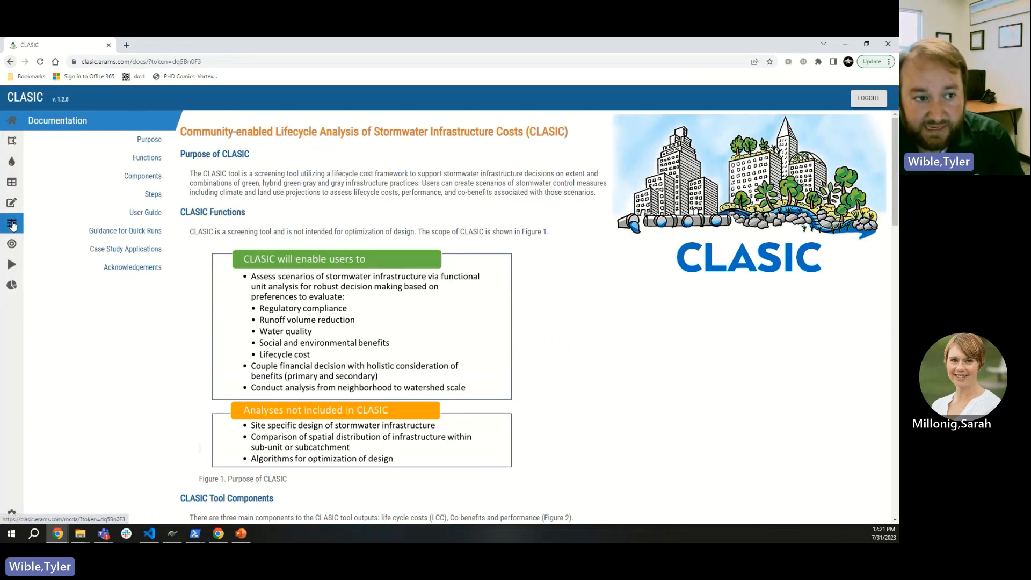
Step: Go to the Select Area page and choose Create Project from the project dropdown
left_click(10, 143)
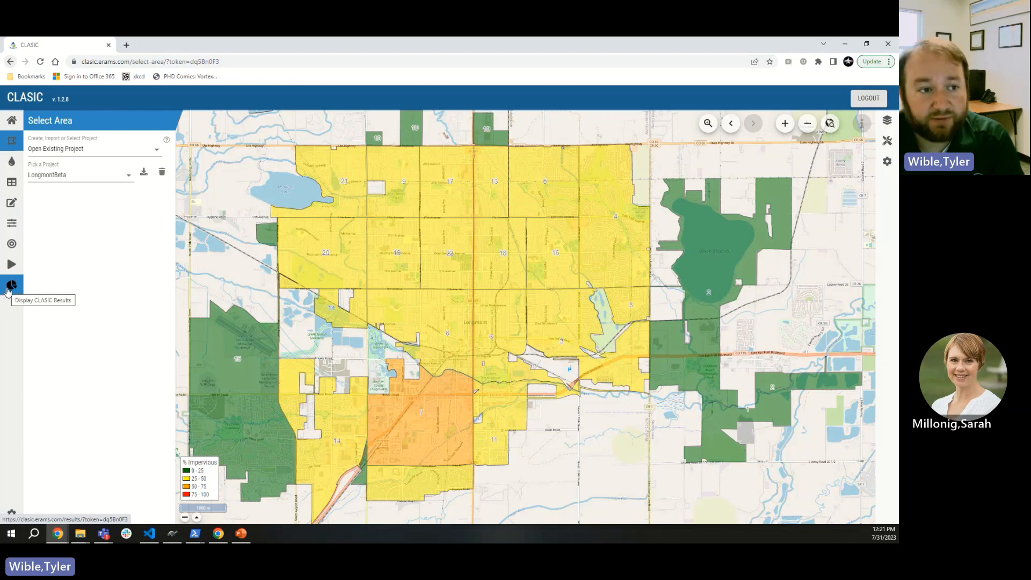
left_click(80, 149)
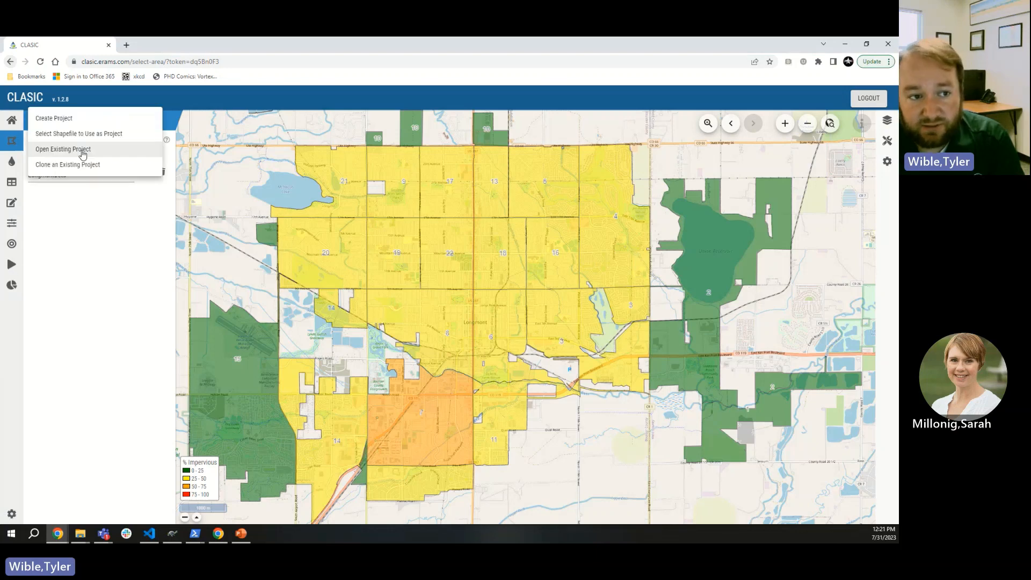
left_click(81, 119)
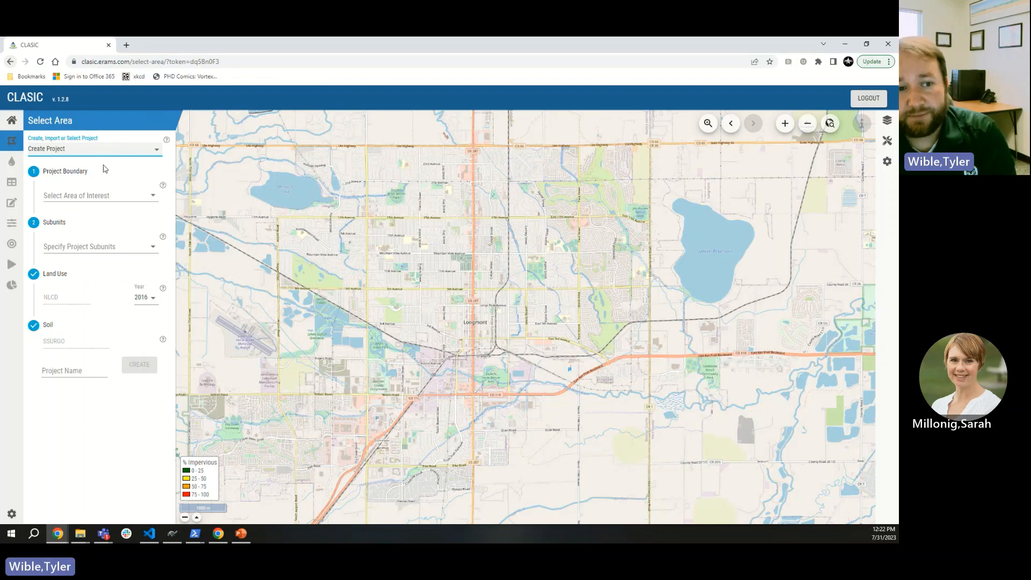
Step: Read and close the project help text, then list the area-of-interest options
left_click(167, 141)
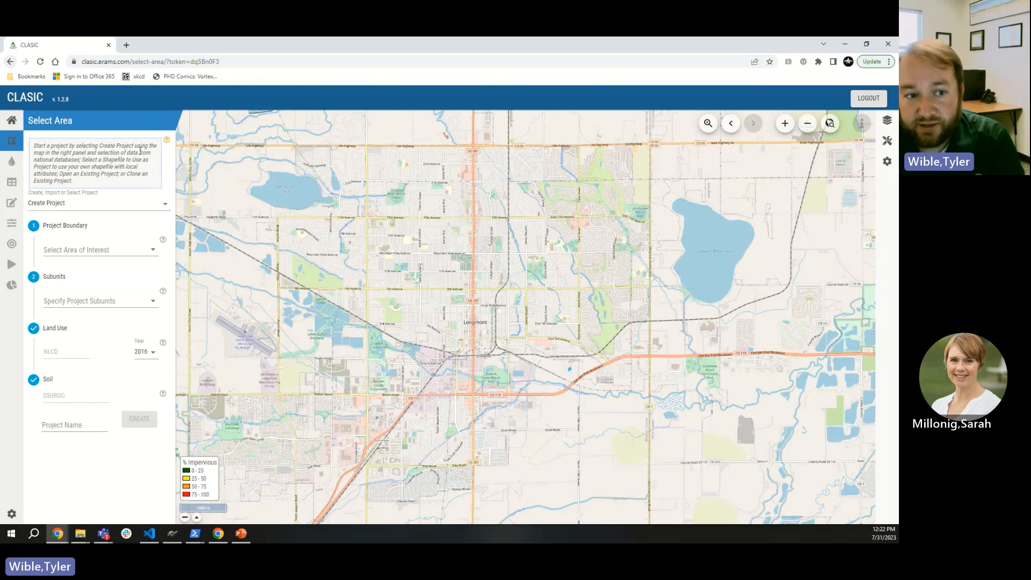
left_click(167, 140)
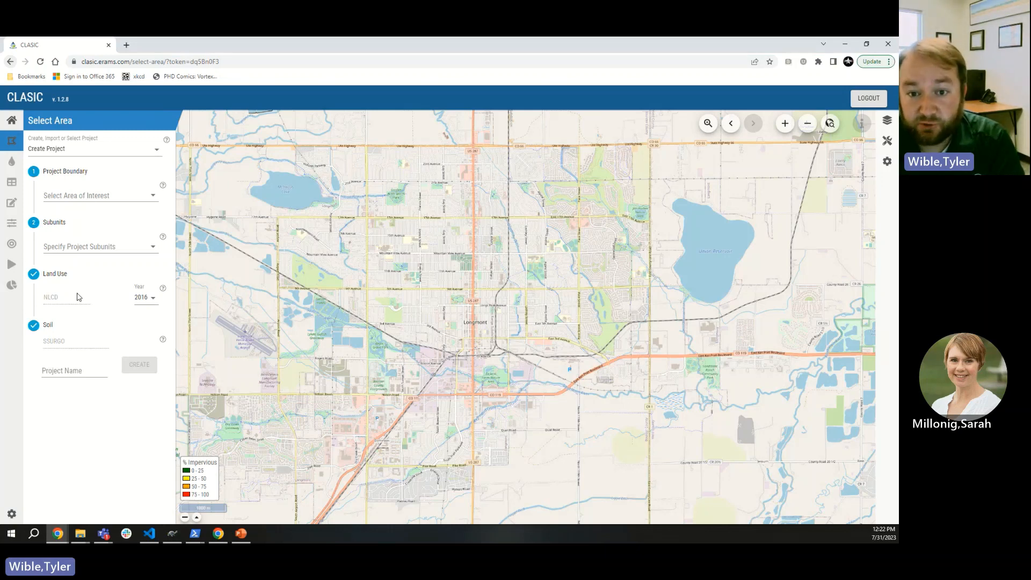
left_click(89, 196)
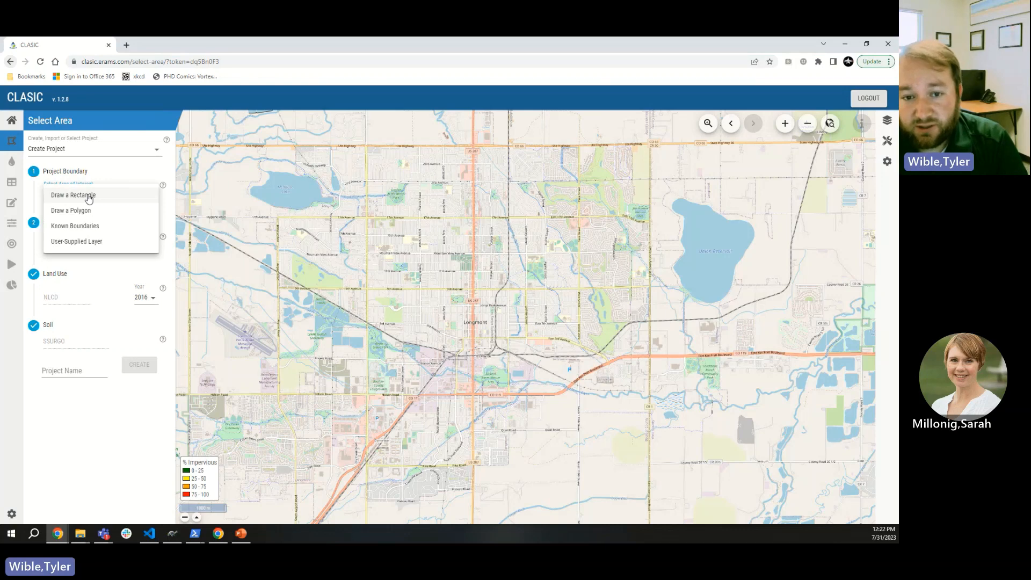
Step: Search the map's locator for 'fort collins' to center the map there
left_click(832, 129)
left_click(832, 129)
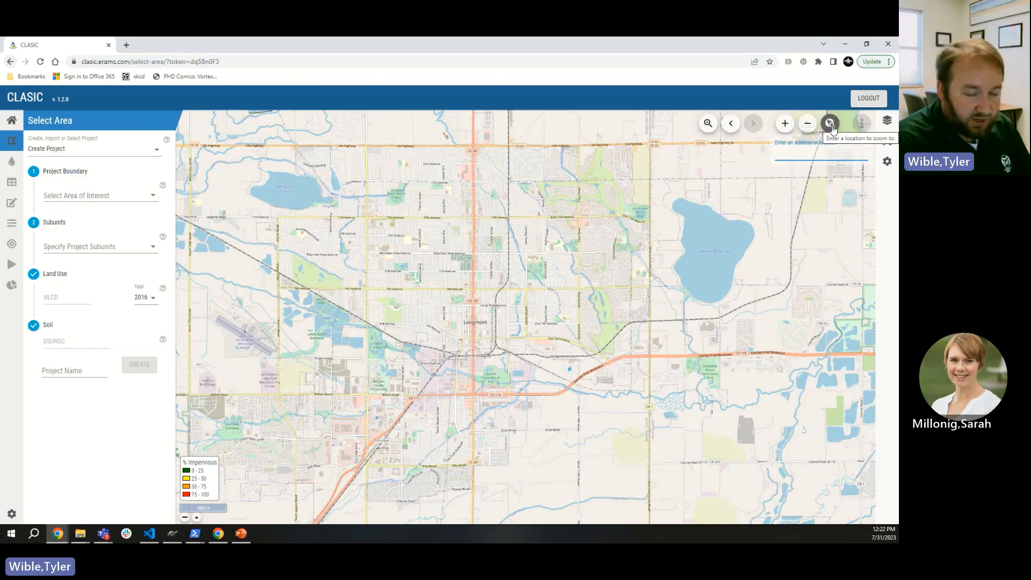
type("fort c")
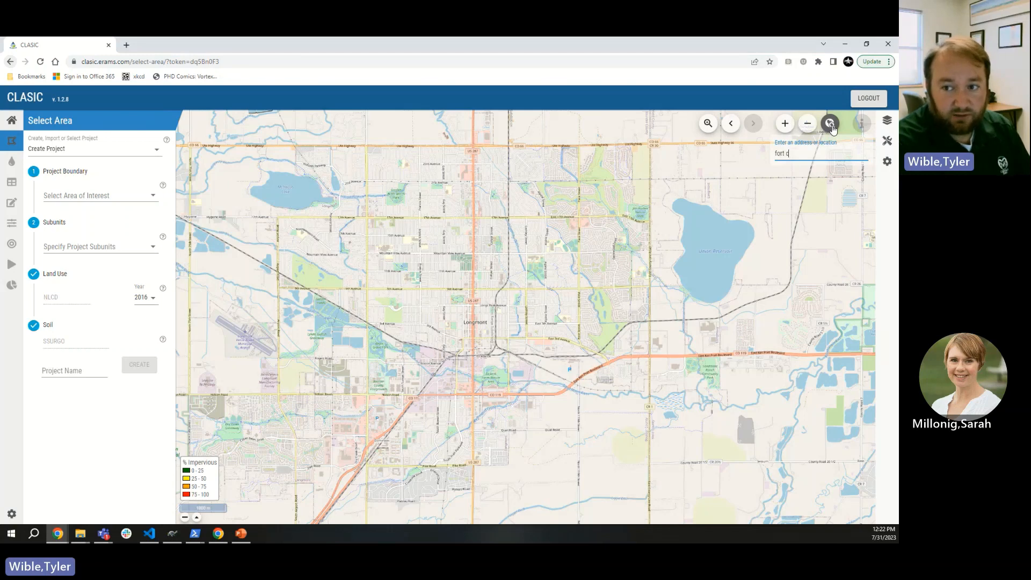
type("ollins")
key("Return")
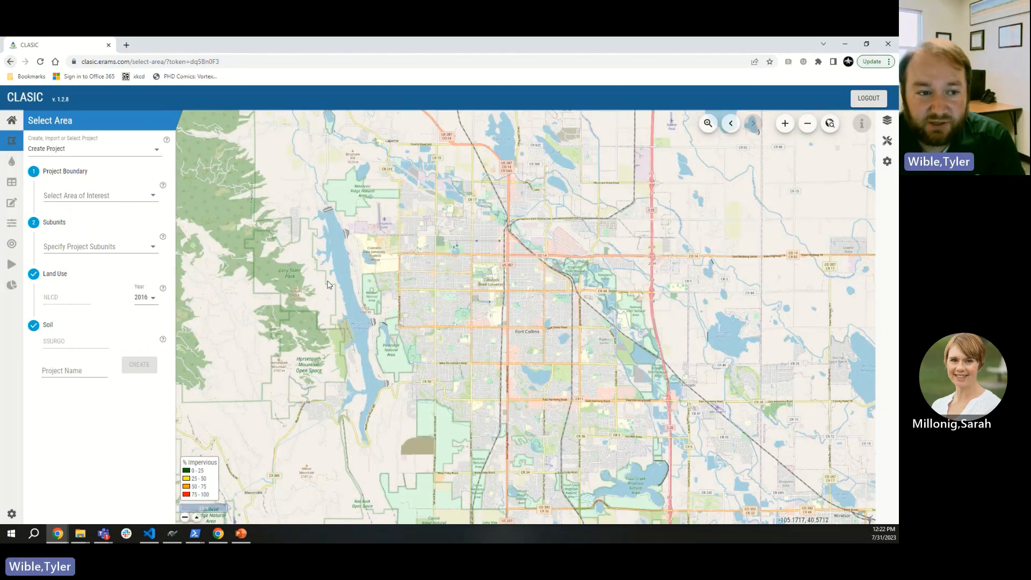
Step: Set the area of interest to Known Boundaries, type Cities, boundary Fort Collins
left_click(99, 196)
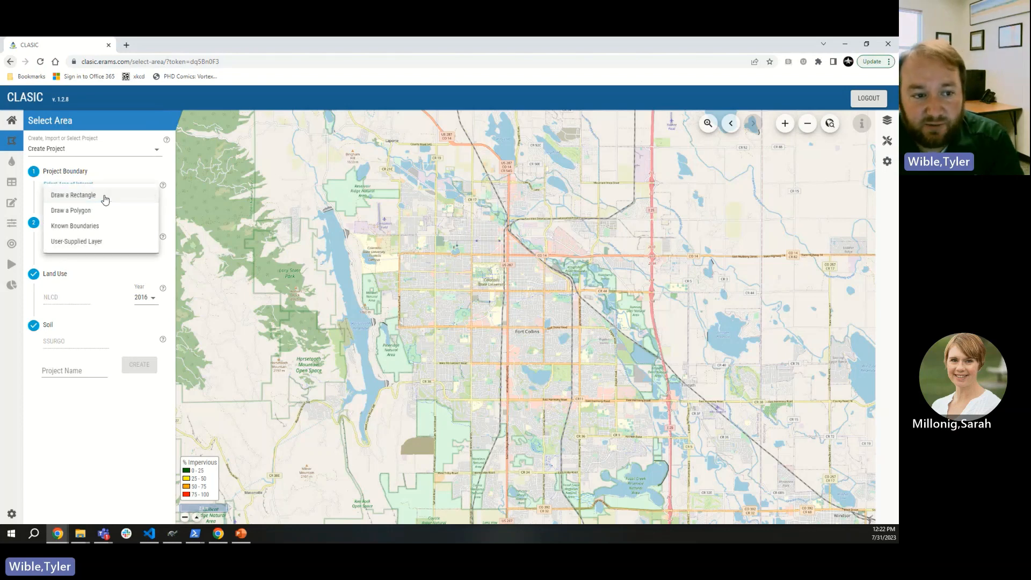
left_click(91, 227)
left_click(90, 219)
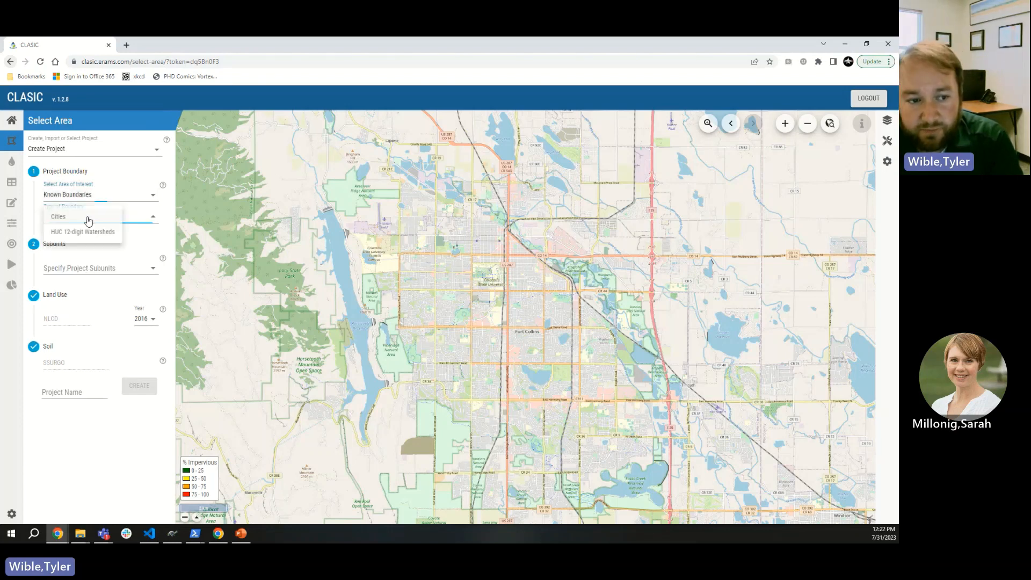
left_click(56, 218)
left_click(75, 237)
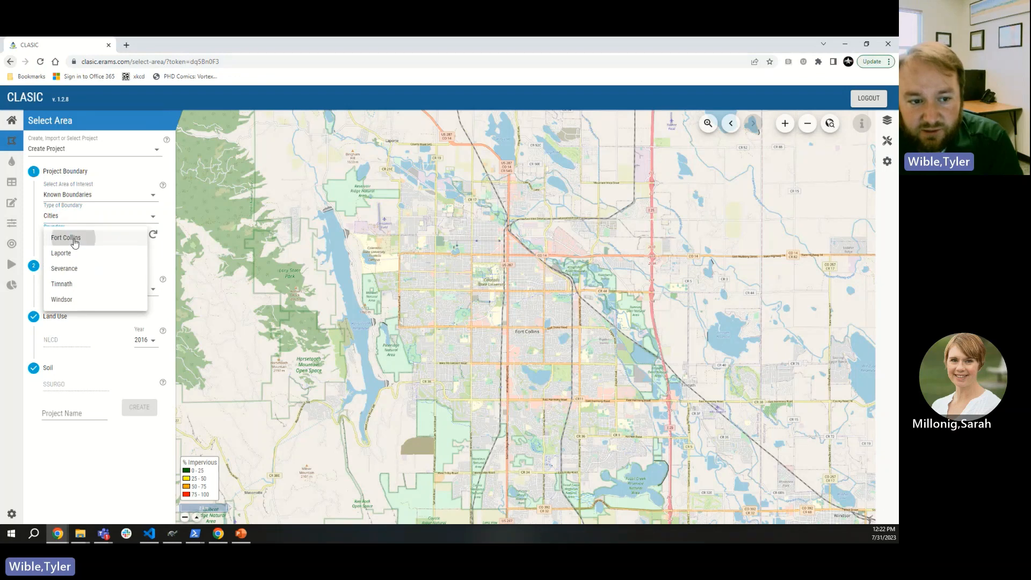
left_click(74, 242)
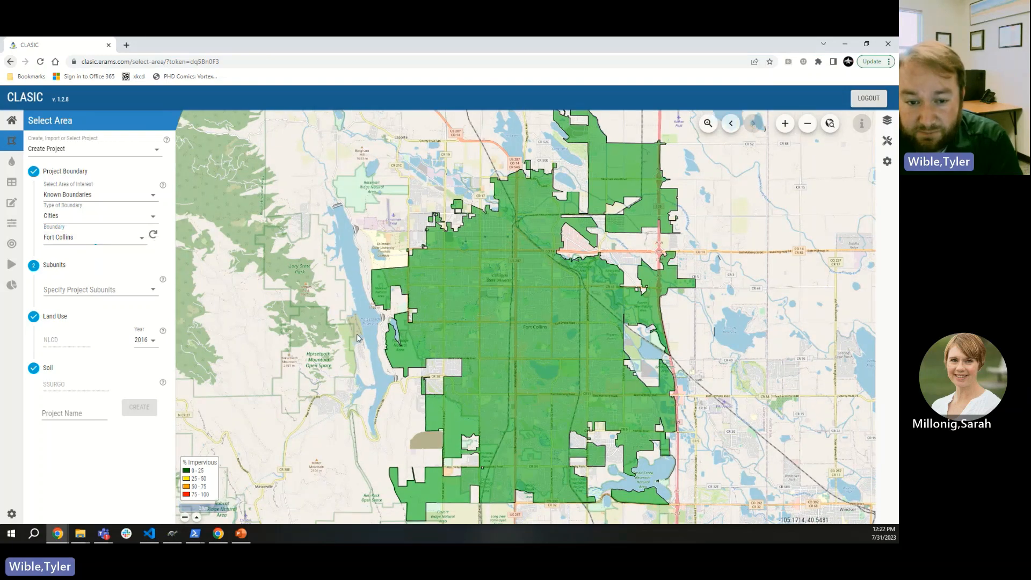
left_click_drag(358, 339, 607, 345)
Step: Pan the map to the Lyons area, refresh the city list, and select Lyons as boundary
left_click_drag(580, 456, 607, 268)
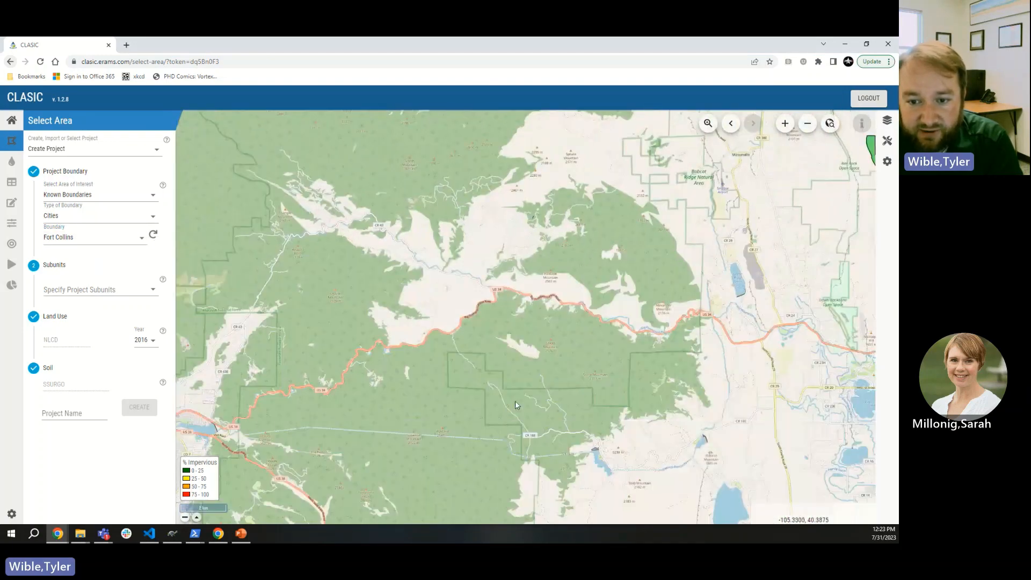
left_click_drag(516, 405, 475, 175)
left_click_drag(590, 430, 531, 178)
left_click(89, 243)
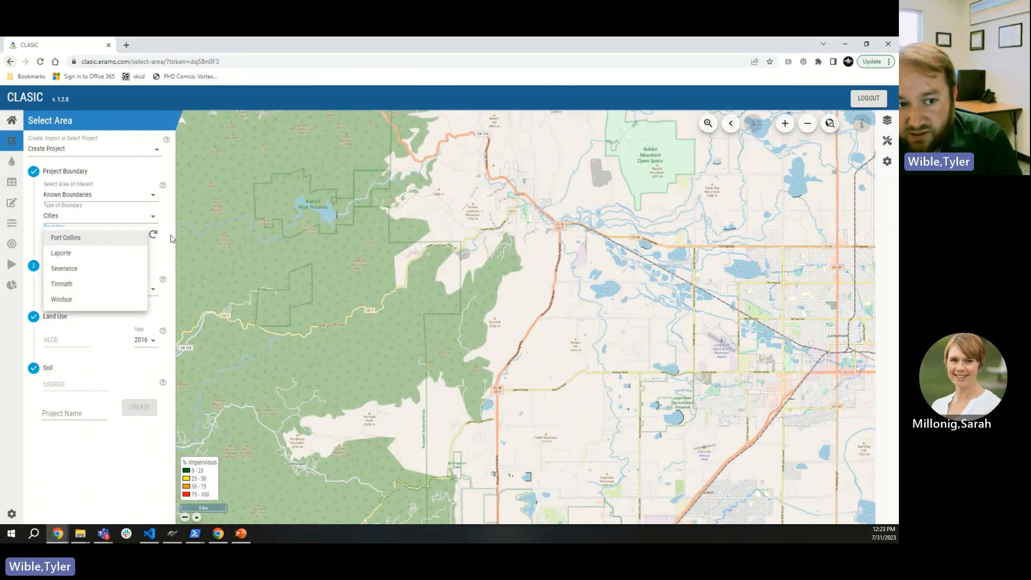
left_click(155, 238)
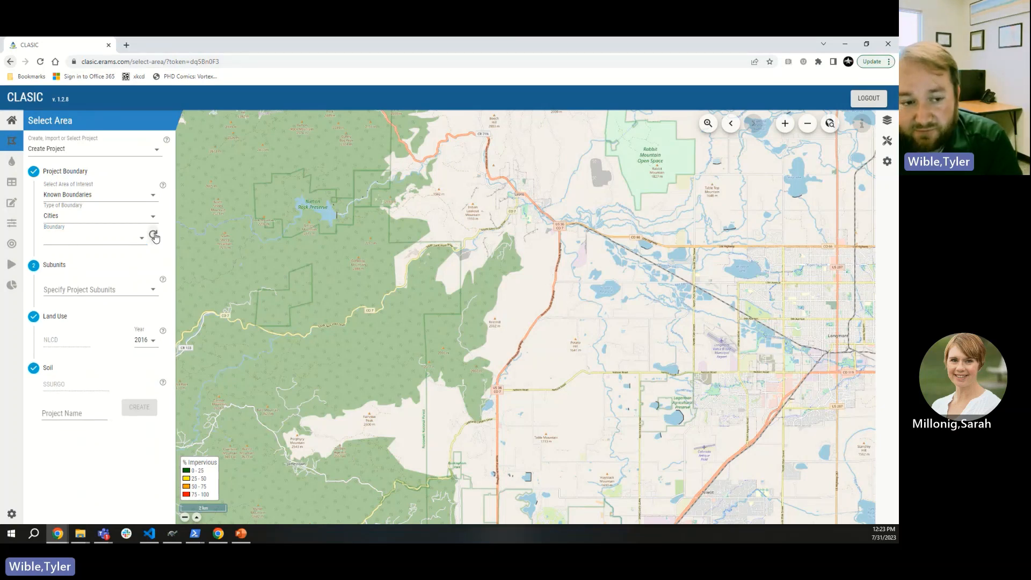
left_click(142, 237)
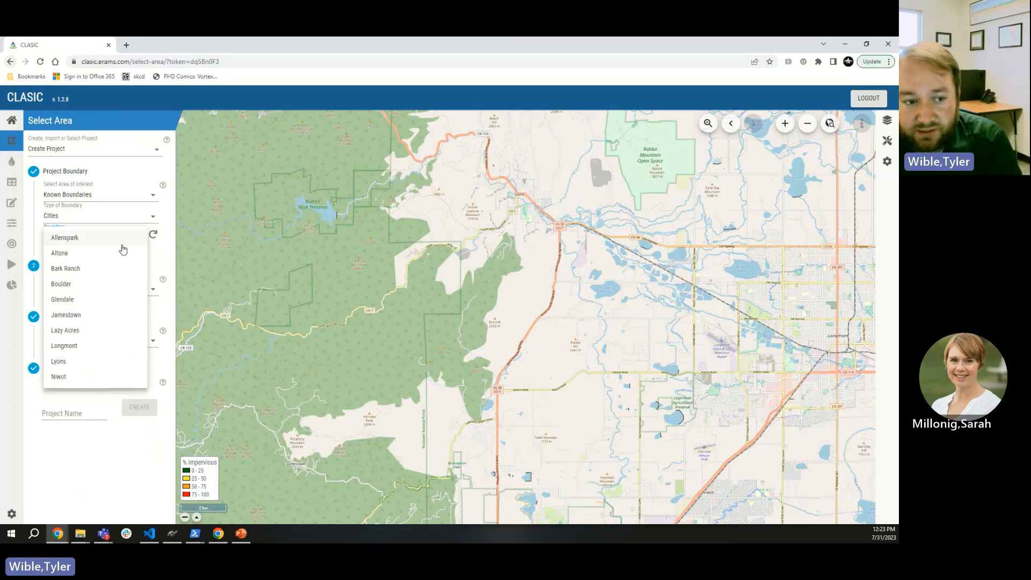
left_click(94, 363)
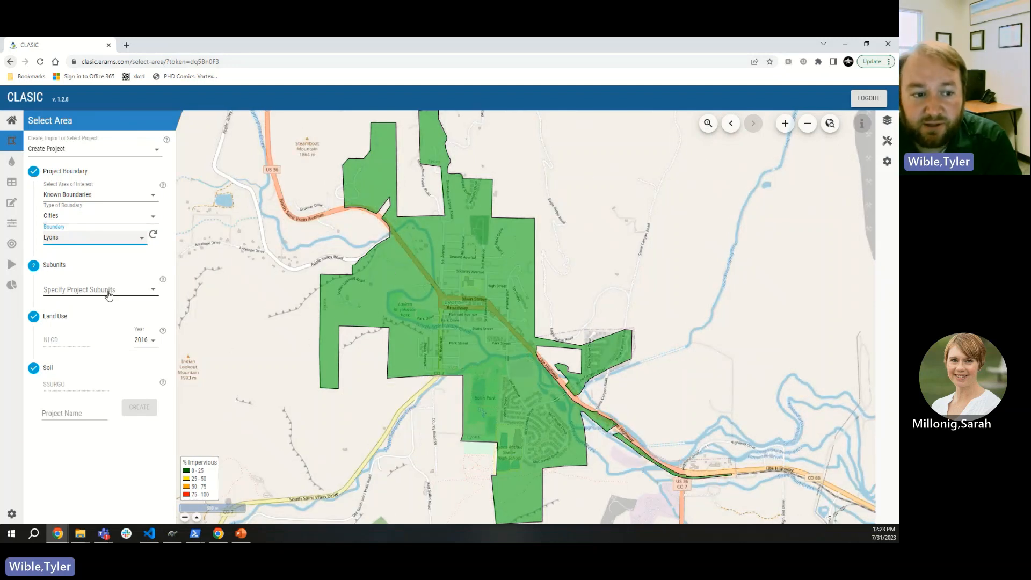
Step: Choose Single Subunit for the project subunits and check the Land Use help
left_click(109, 296)
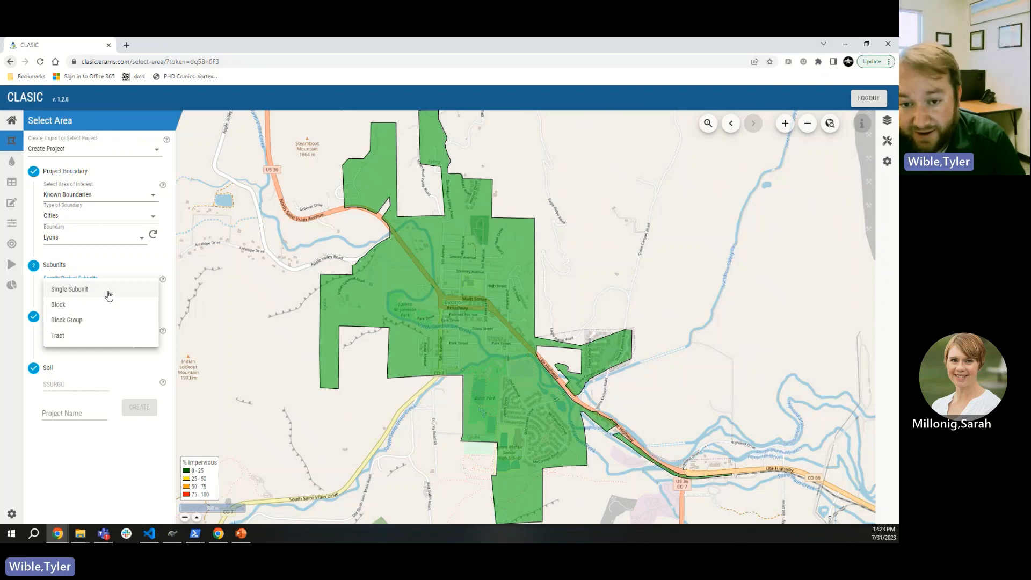
left_click(109, 296)
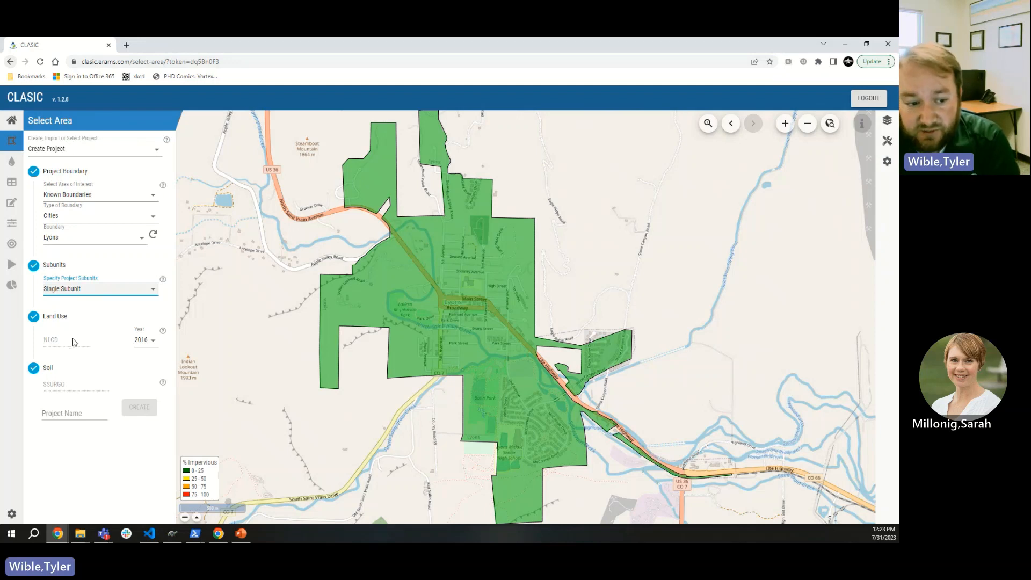
left_click(163, 331)
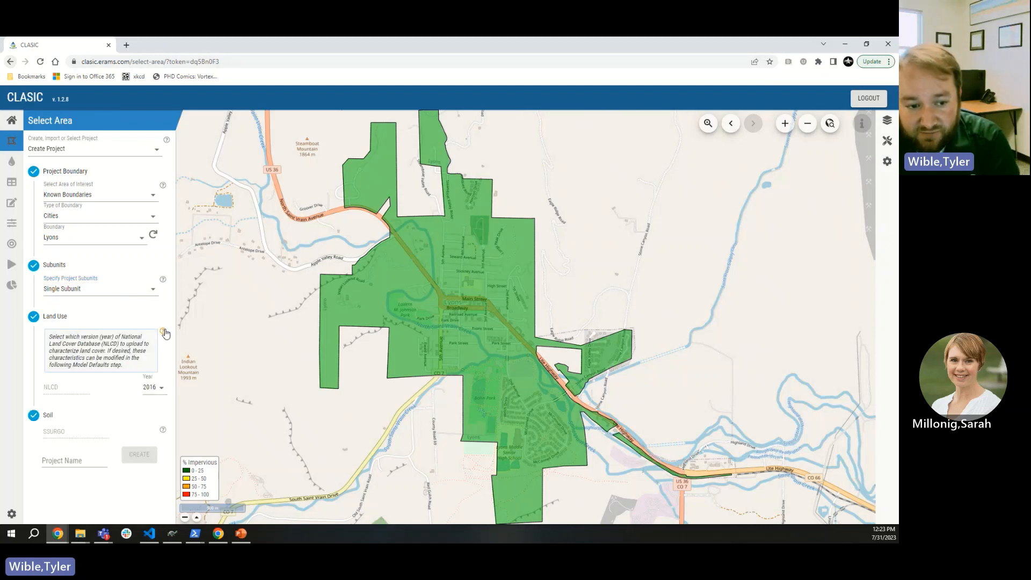
left_click(165, 332)
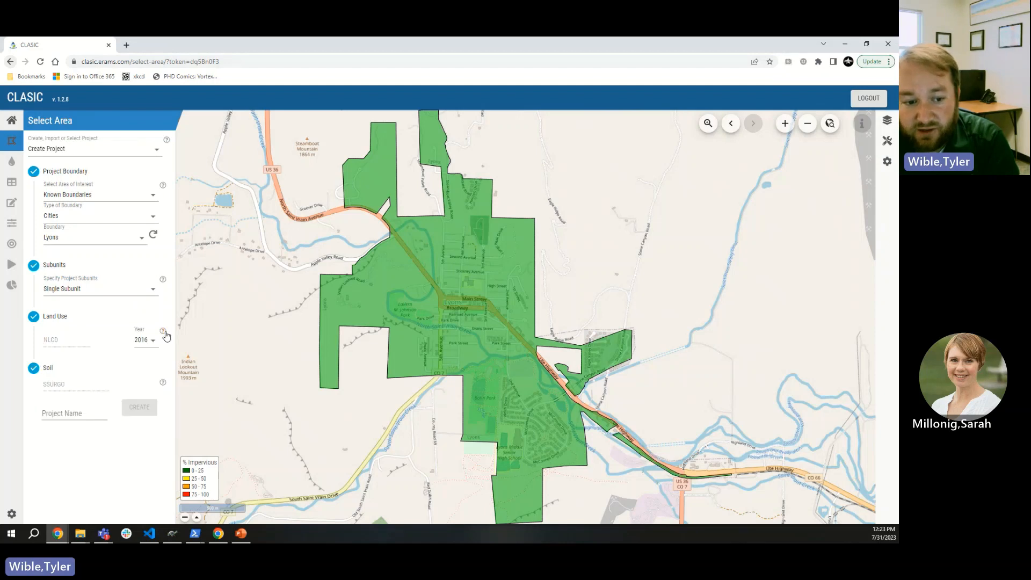
Step: Name the project 'Lyons Demo' and create it
left_click(83, 414)
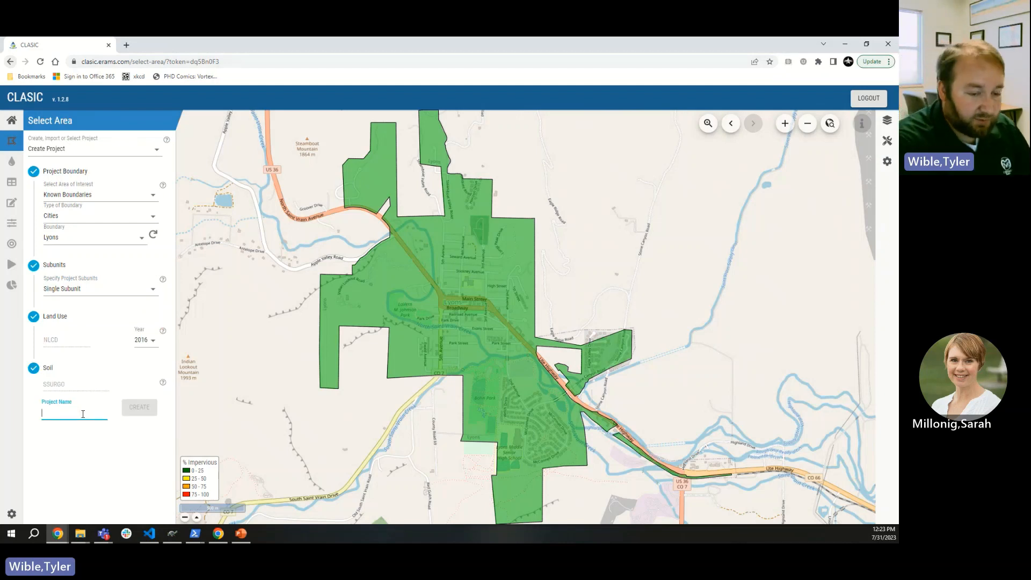
type("Ly")
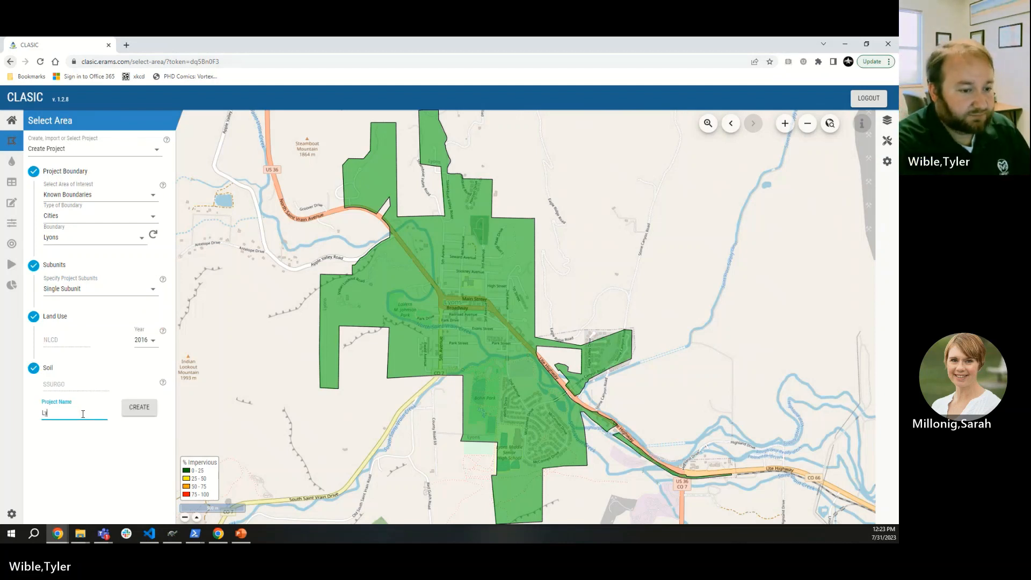
type("ons")
key("BackSpace")
type("ons Demo")
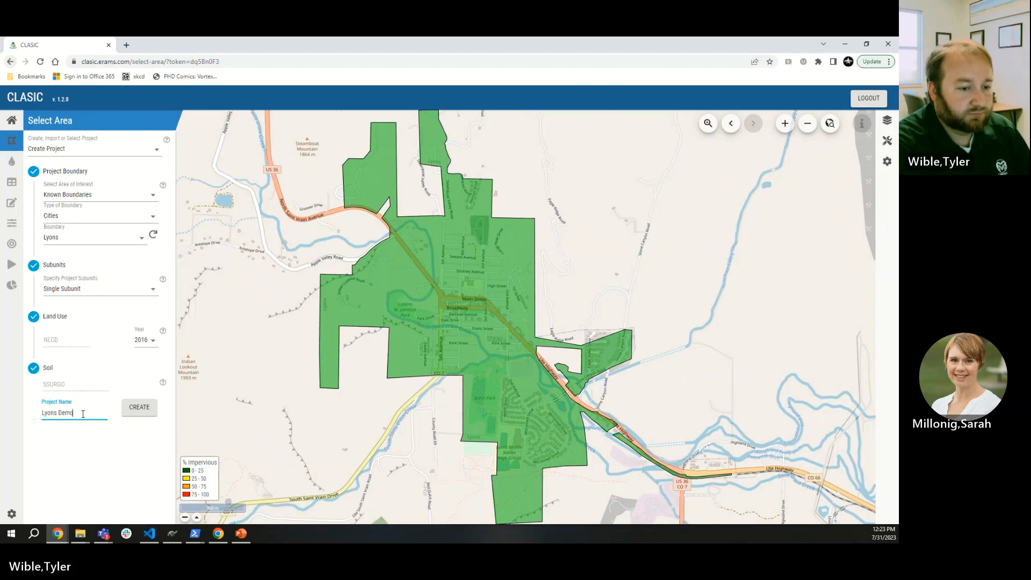
left_click(141, 408)
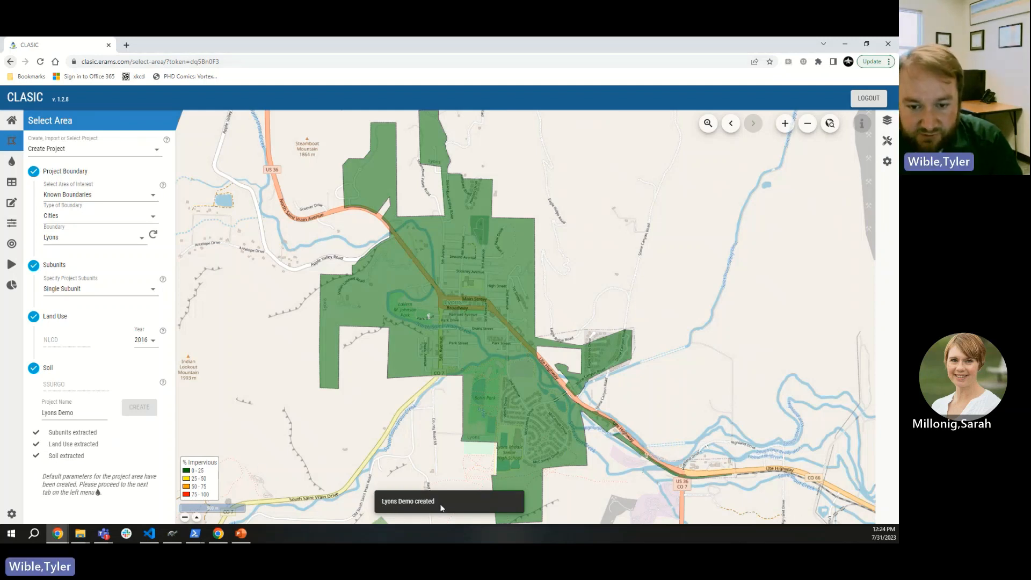
Step: Switch to Open Existing Project and look at Lyons Demo in the saved projects list
left_click(97, 152)
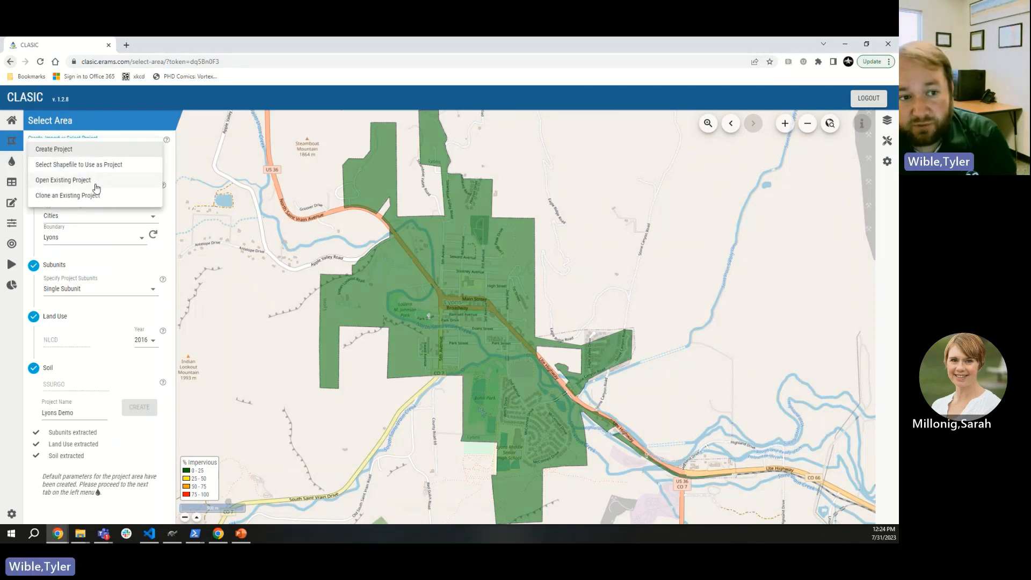
left_click(63, 185)
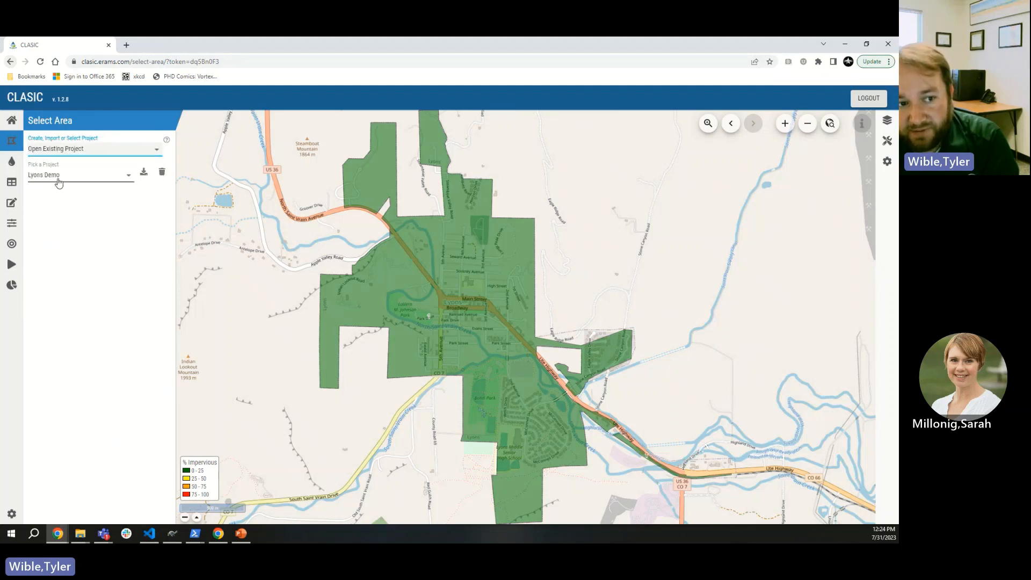
left_click(59, 183)
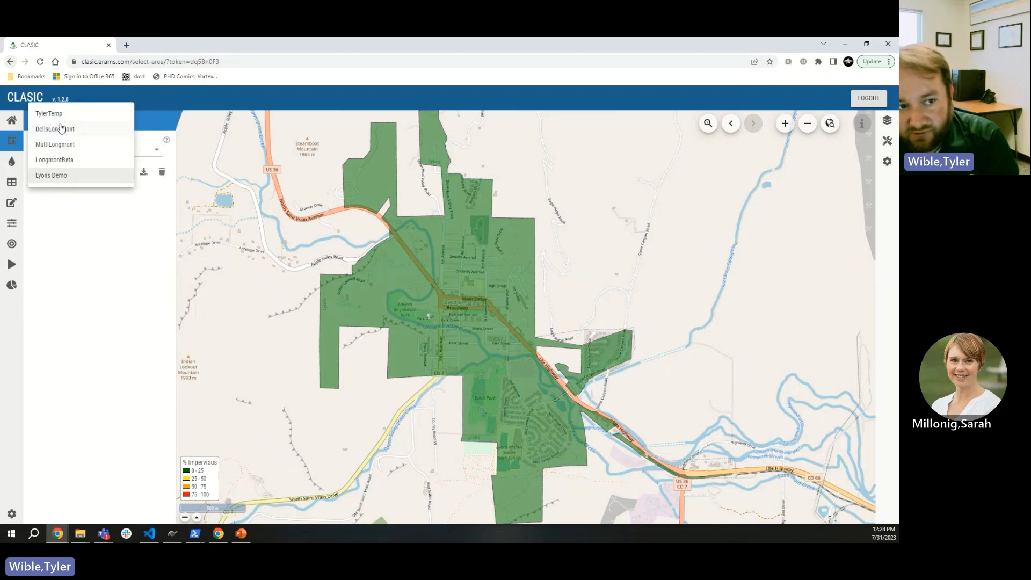
left_click(63, 183)
left_click(63, 183)
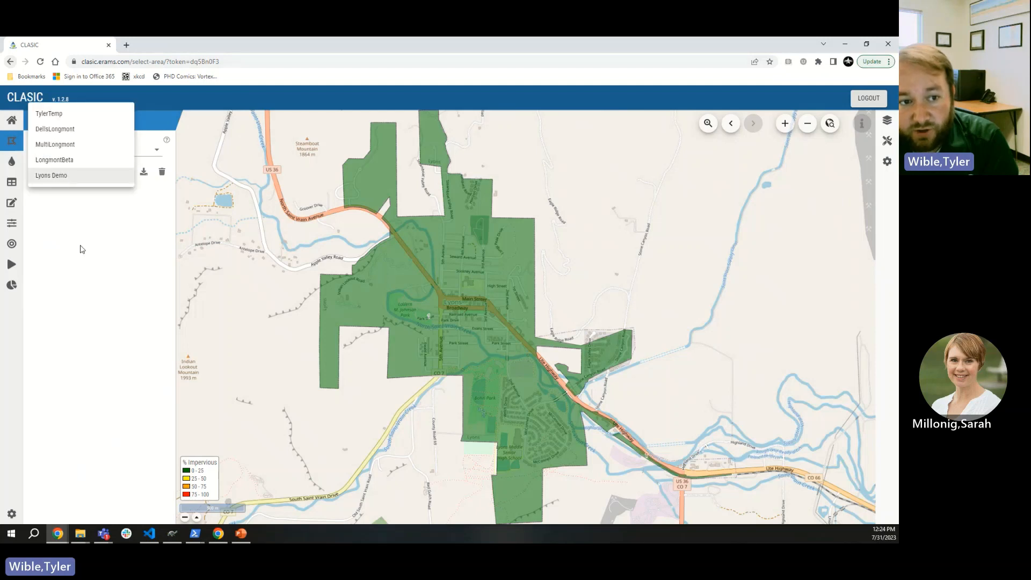
left_click(97, 236)
Step: Return to a blank Create Project form and reopen the project choices
left_click(105, 146)
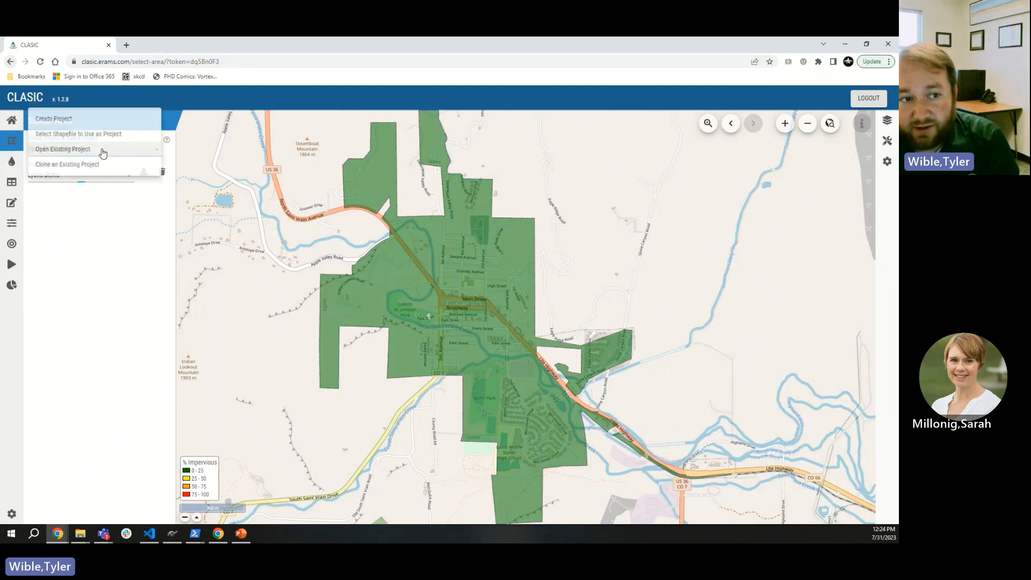
left_click(70, 116)
left_click(86, 149)
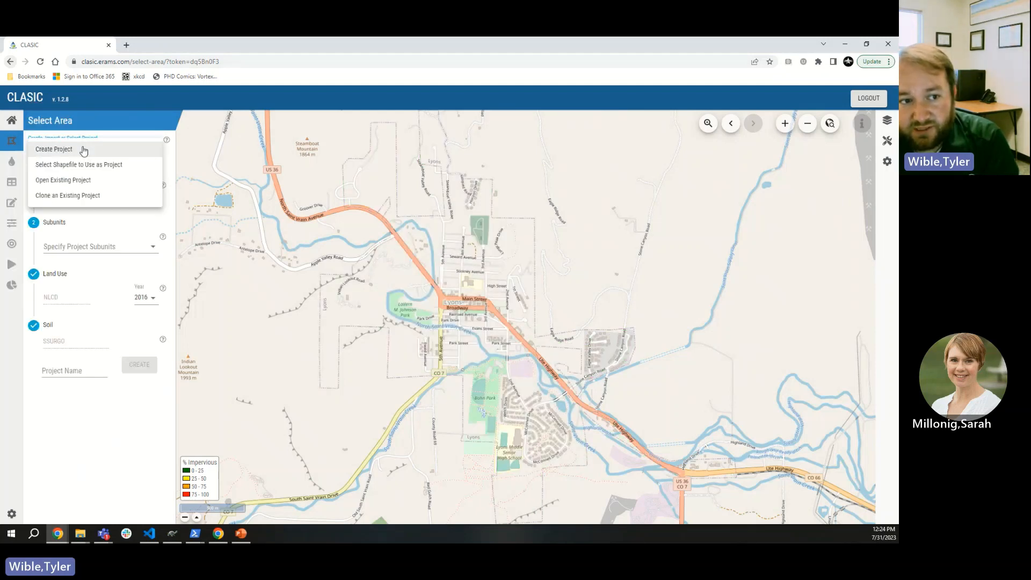
left_click(82, 146)
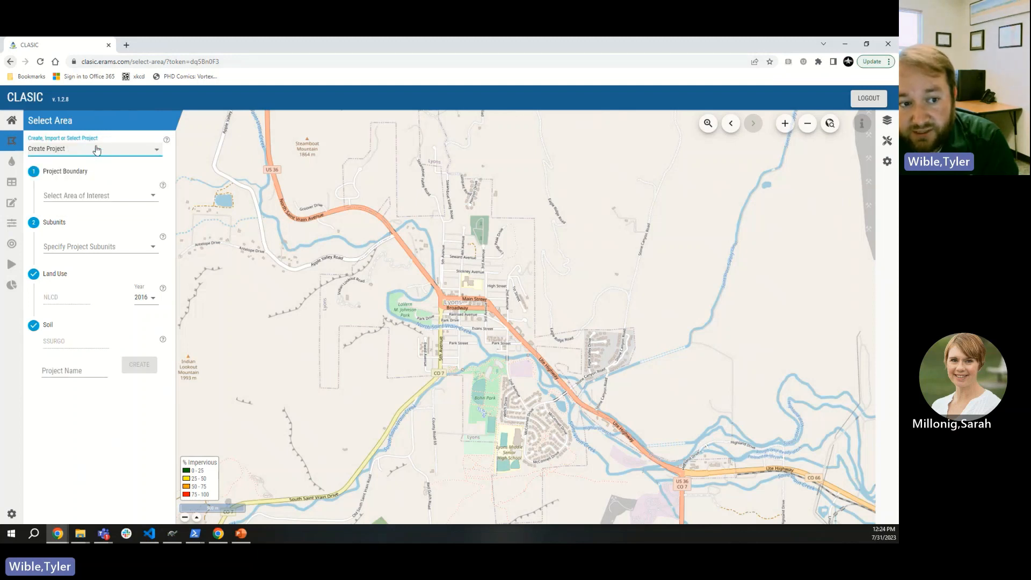
left_click(96, 149)
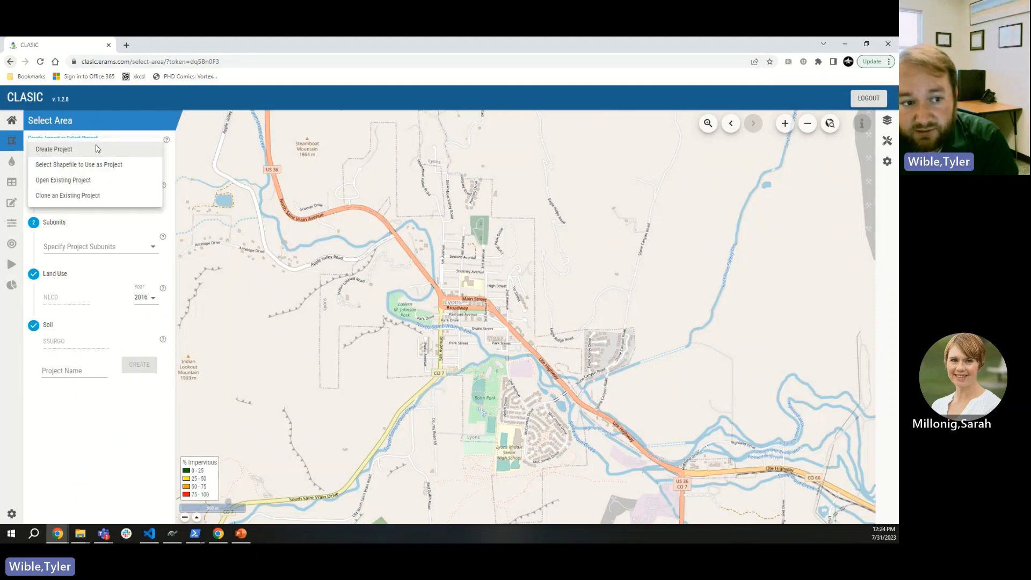
Step: Choose Clone an Existing Project, pick Lyons Demo, and clone it as 'Lyons Demo 2'
left_click(57, 197)
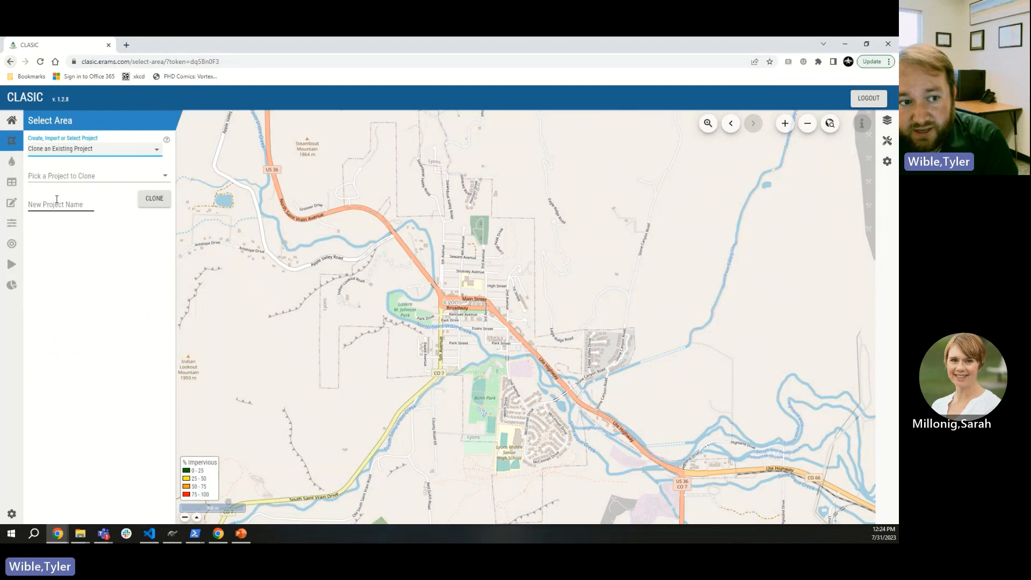
left_click(77, 177)
left_click(73, 237)
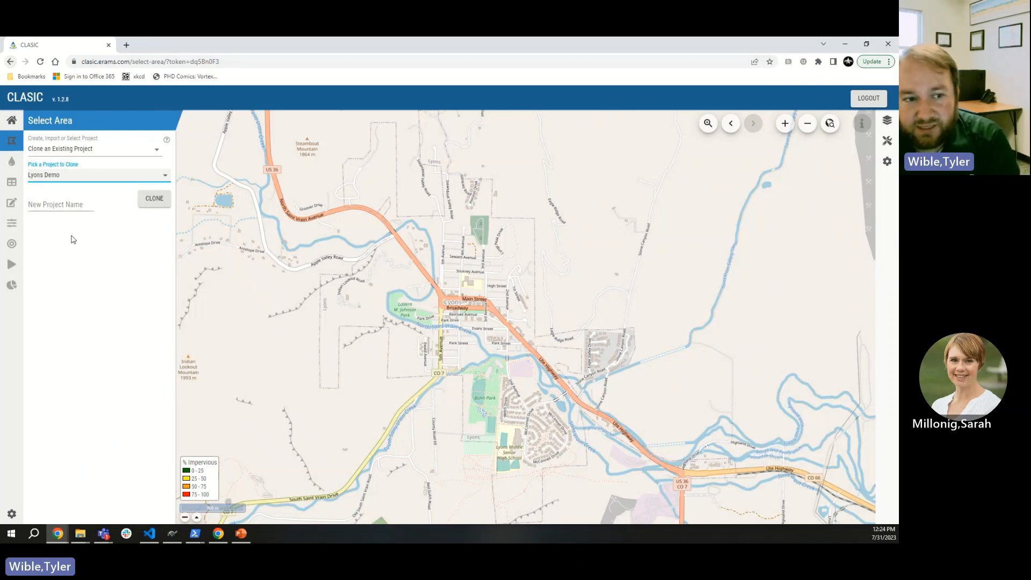
left_click(61, 203)
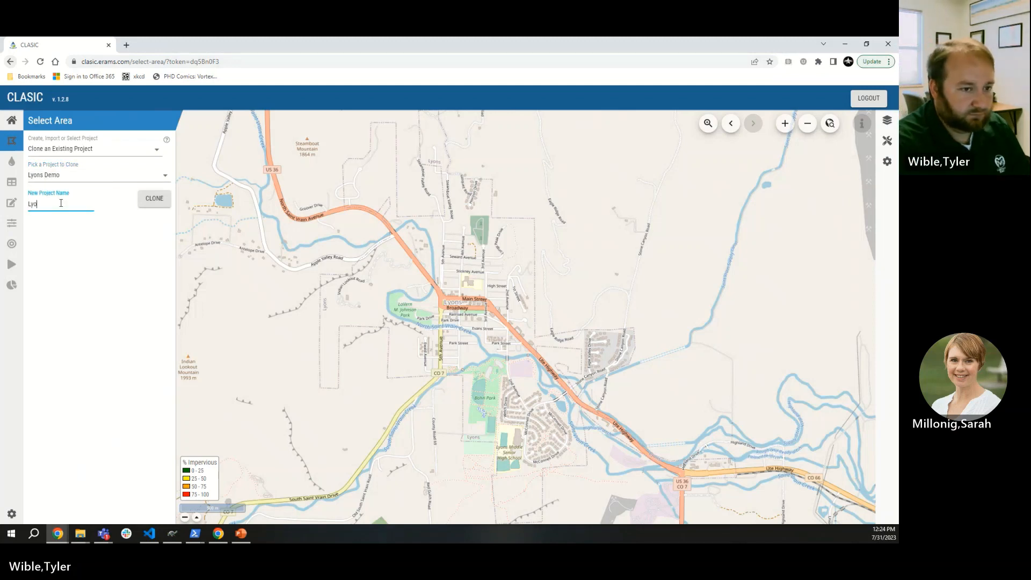
type("Lyons Demo")
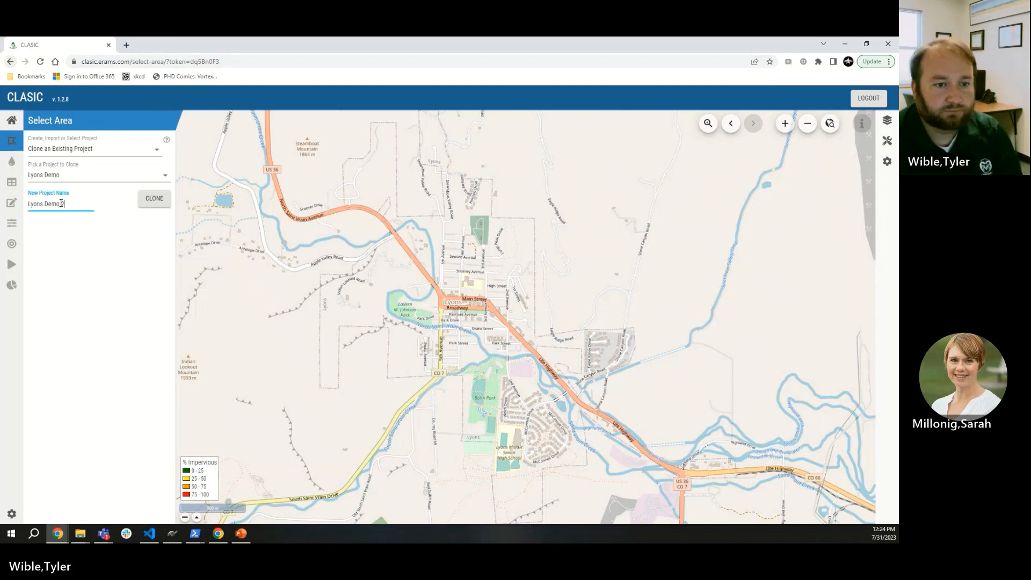
type(" 2")
left_click(143, 202)
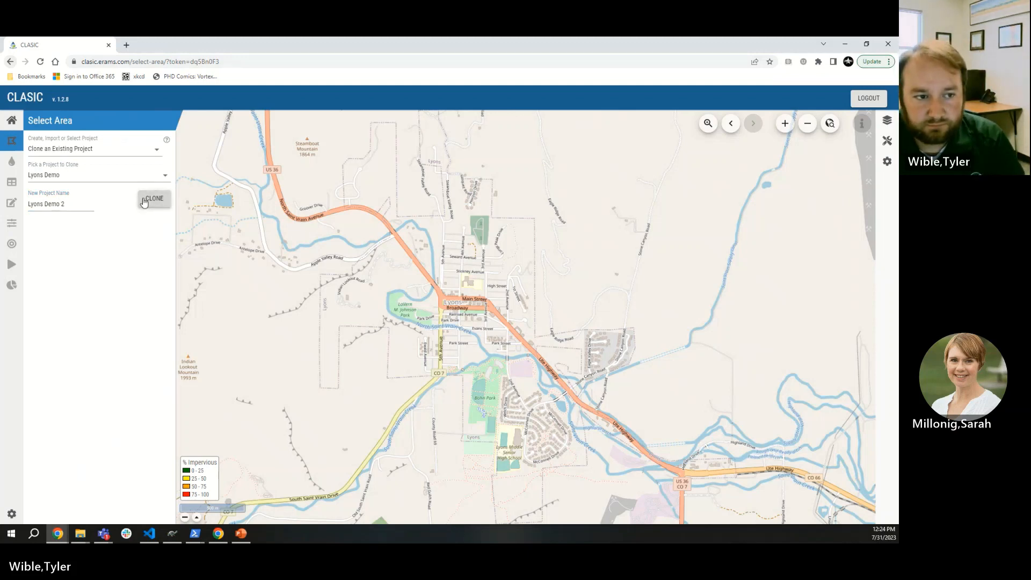